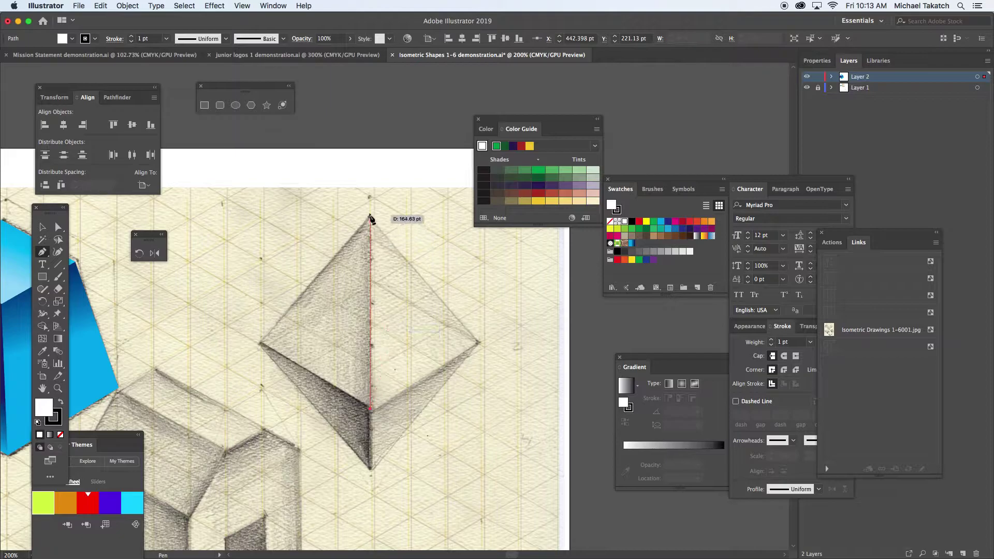
Step: Draw the upper-left triangular face of the sketched octahedron with the Pen tool and fill it with the yellow-to-red gradient swatch
click(369, 216)
click(261, 342)
click(370, 409)
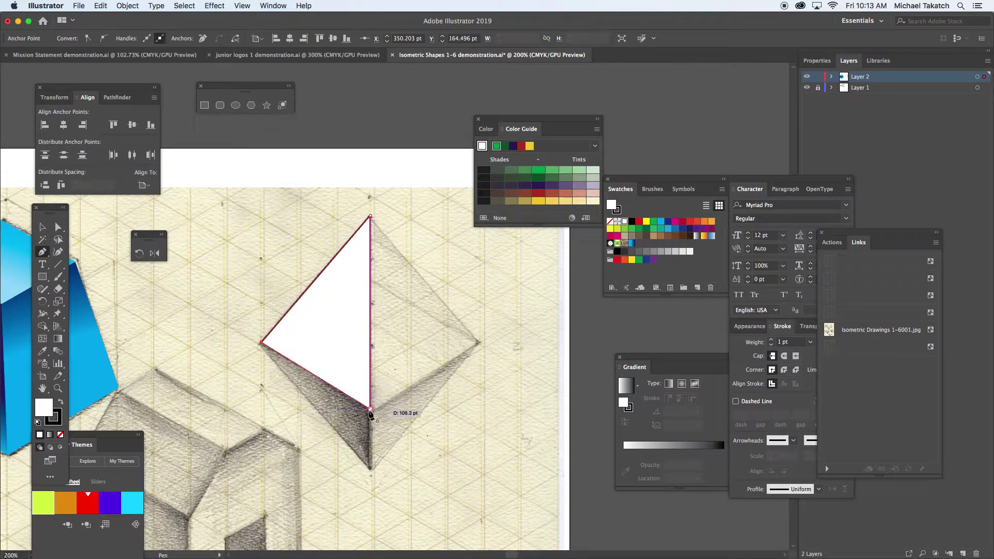
click(370, 409)
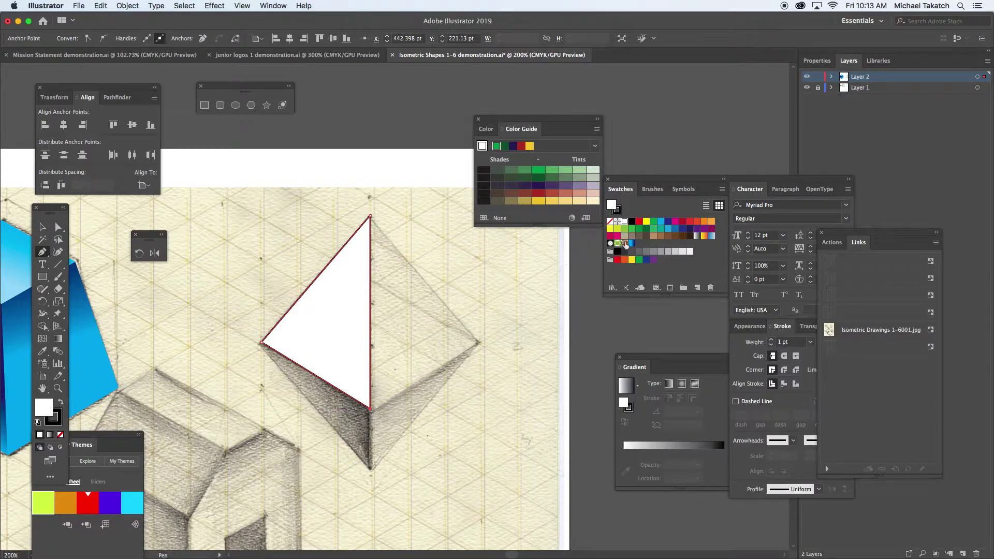
click(706, 236)
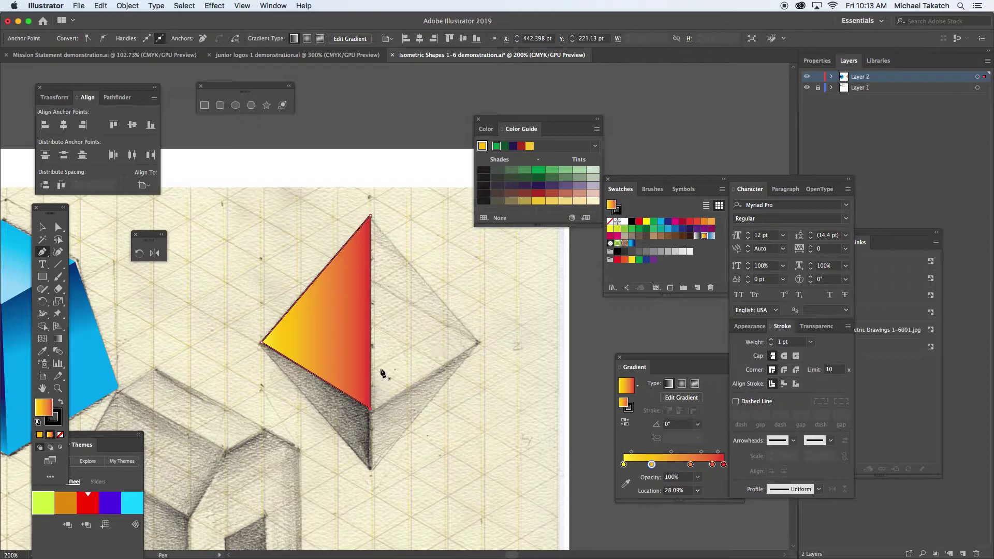
super+click(395, 324)
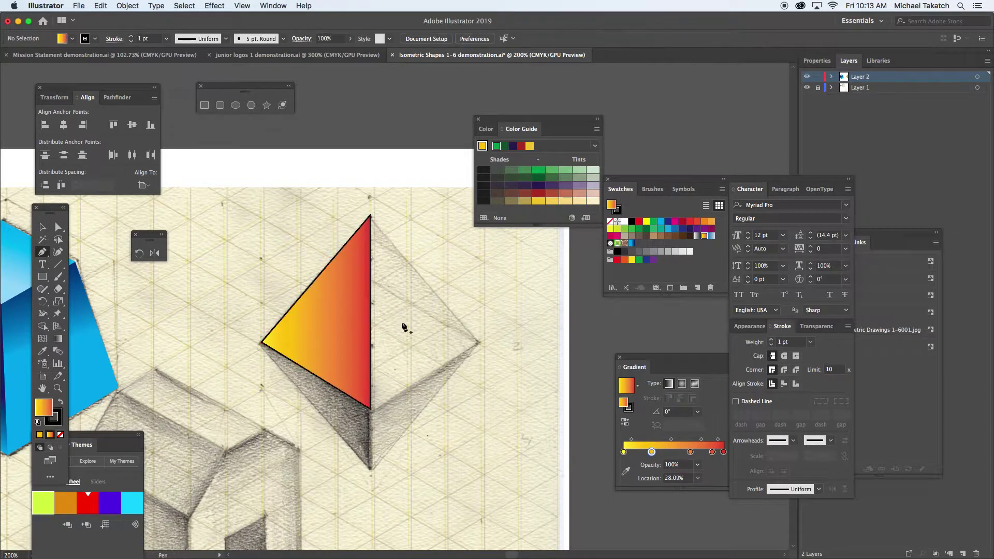
Step: Trace the octahedron's upper-right face as a closed triangle with the same gradient fill, then deselect it
click(371, 409)
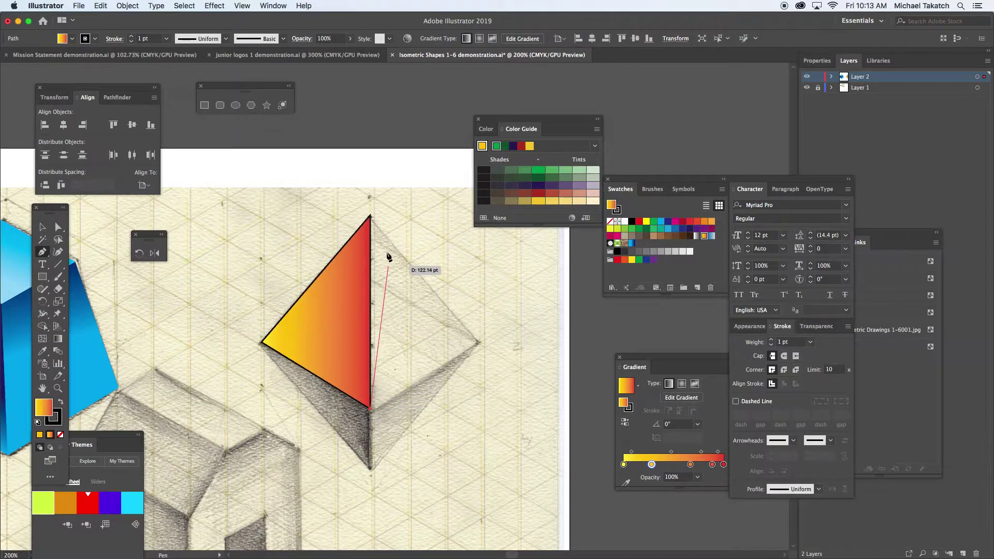
click(371, 217)
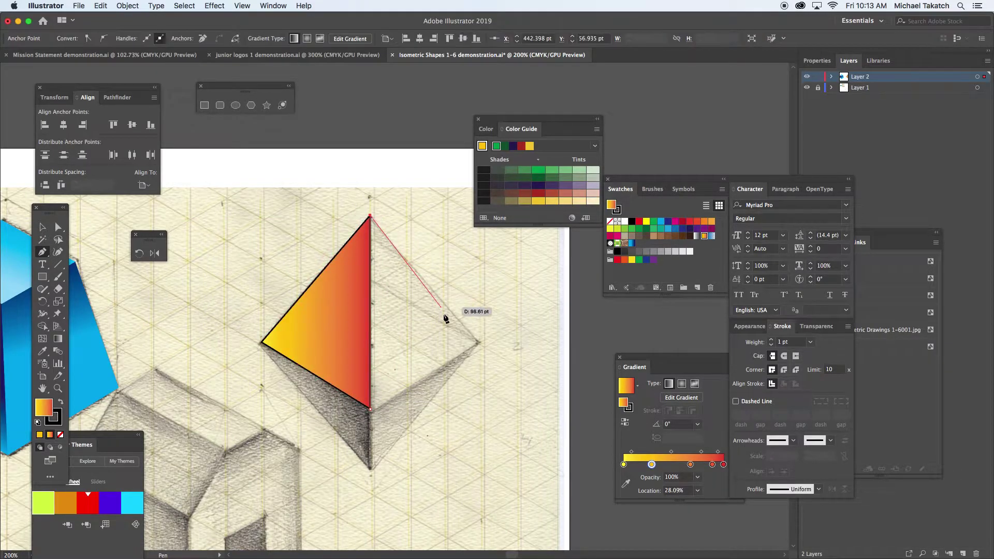
click(479, 342)
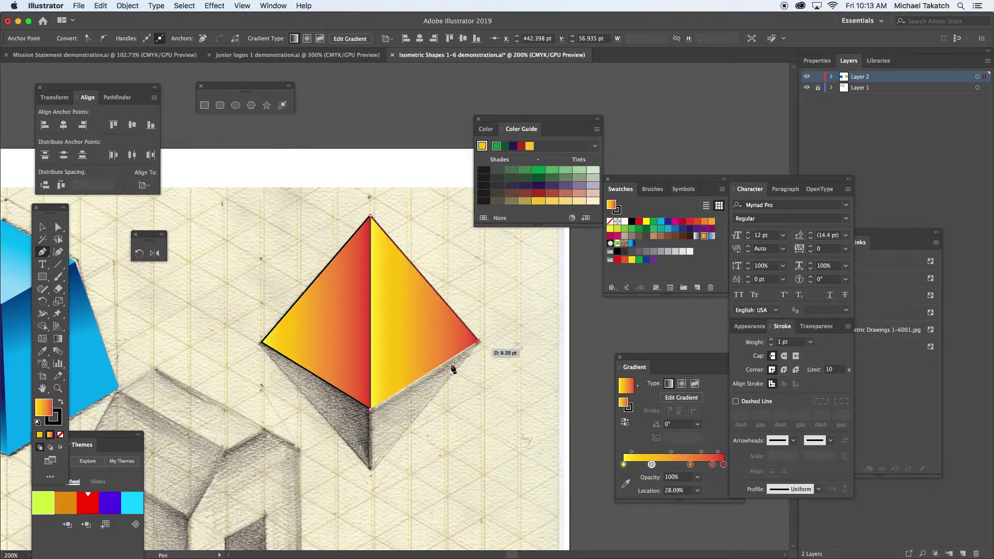
click(371, 409)
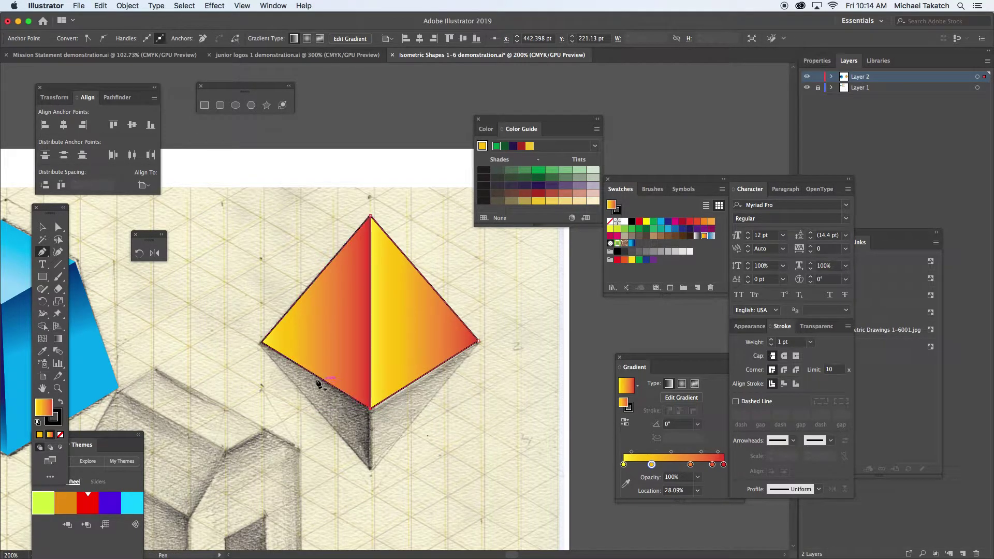
key(super)
super+click(294, 162)
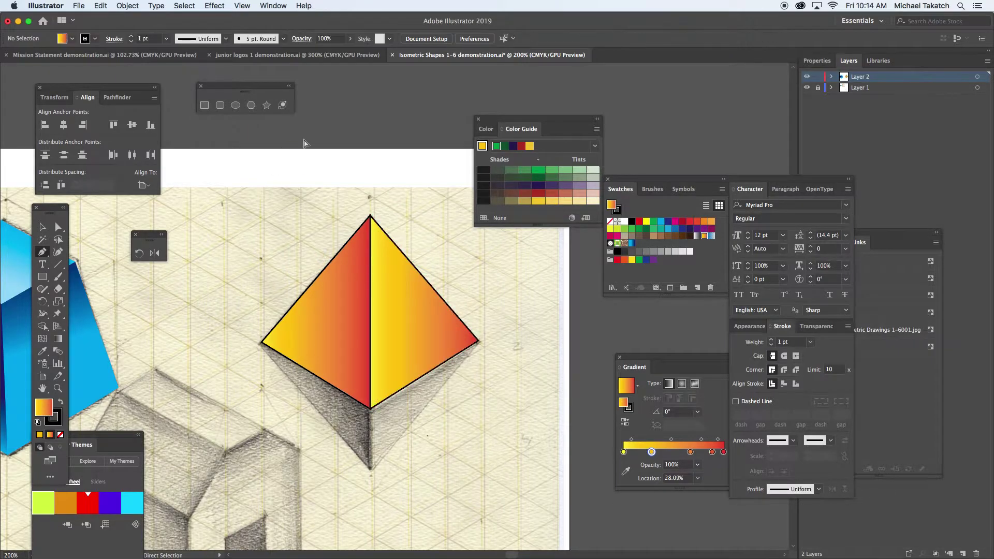
Step: Trace the octahedron's lower-left face as a closed triangle down to the bottom vertex and deselect it
super+click(263, 343)
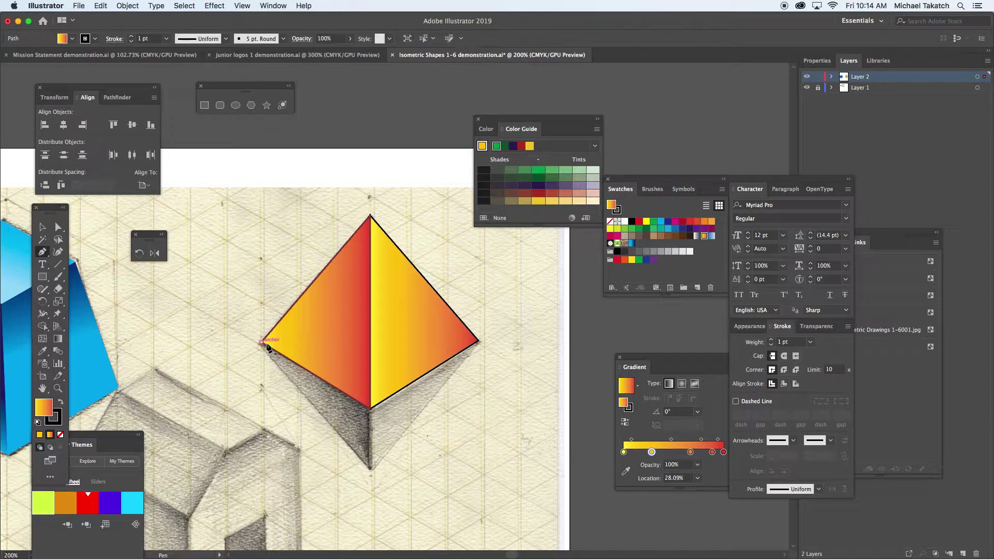
click(370, 409)
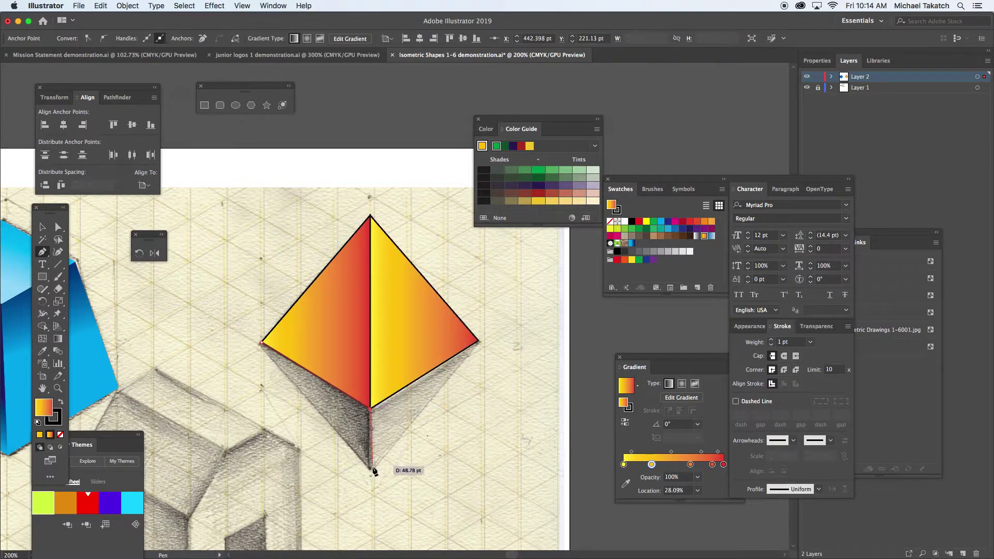
click(370, 470)
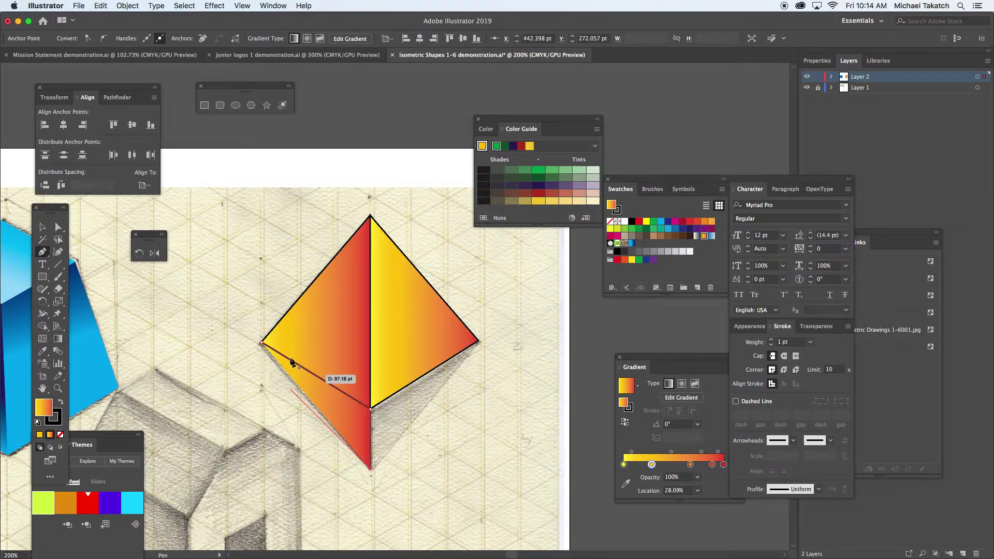
click(262, 344)
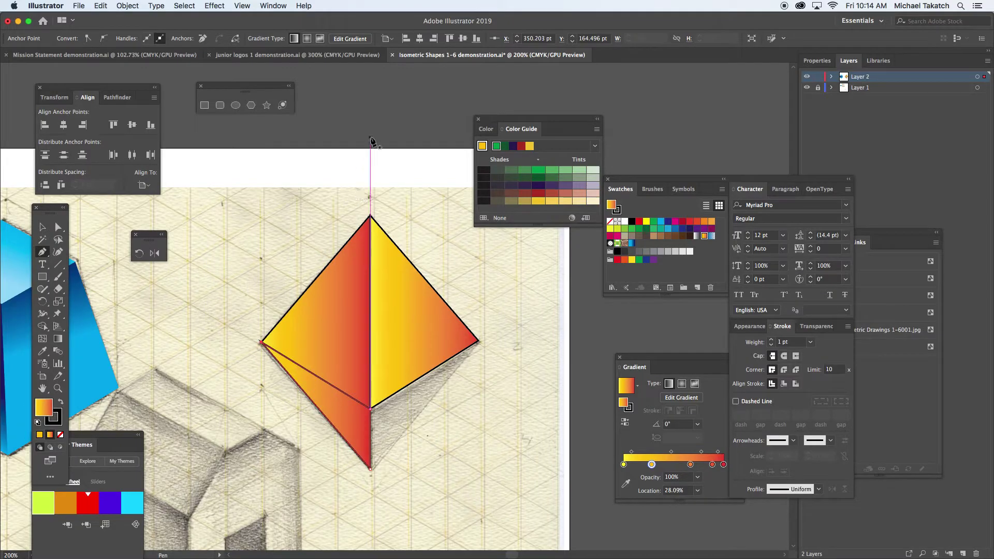
super+click(372, 120)
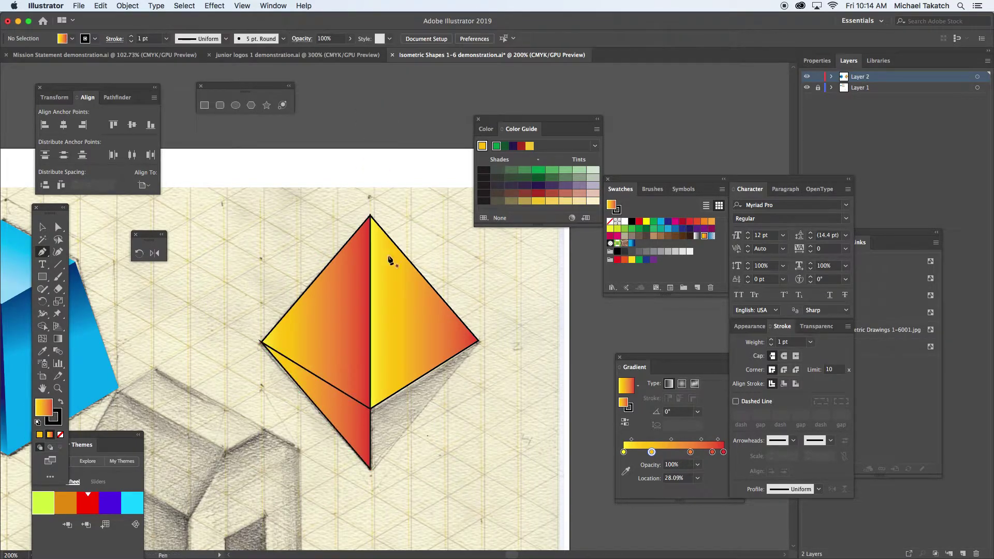
Step: Trace the octahedron's lower-right face as a closed triangle between the right, center and bottom vertices
click(478, 342)
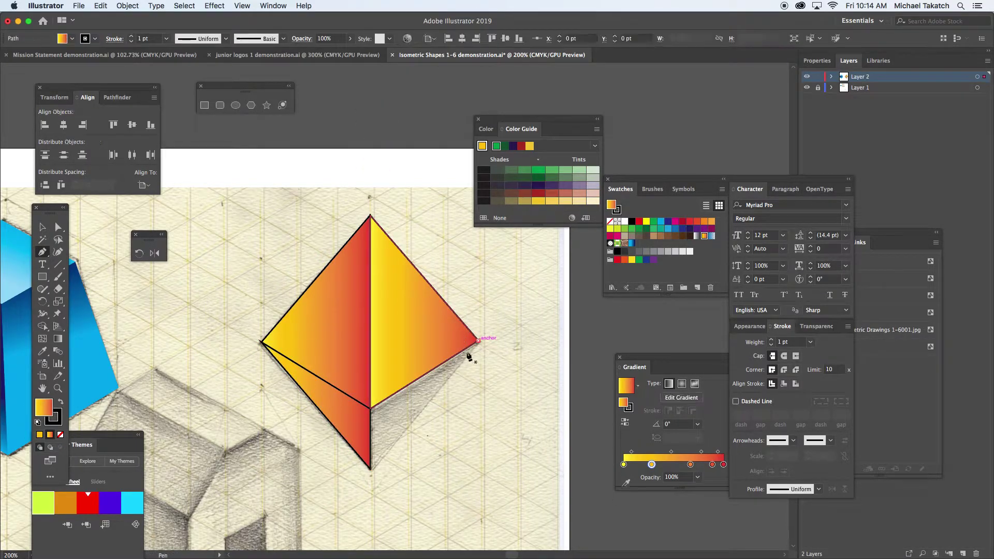
click(371, 409)
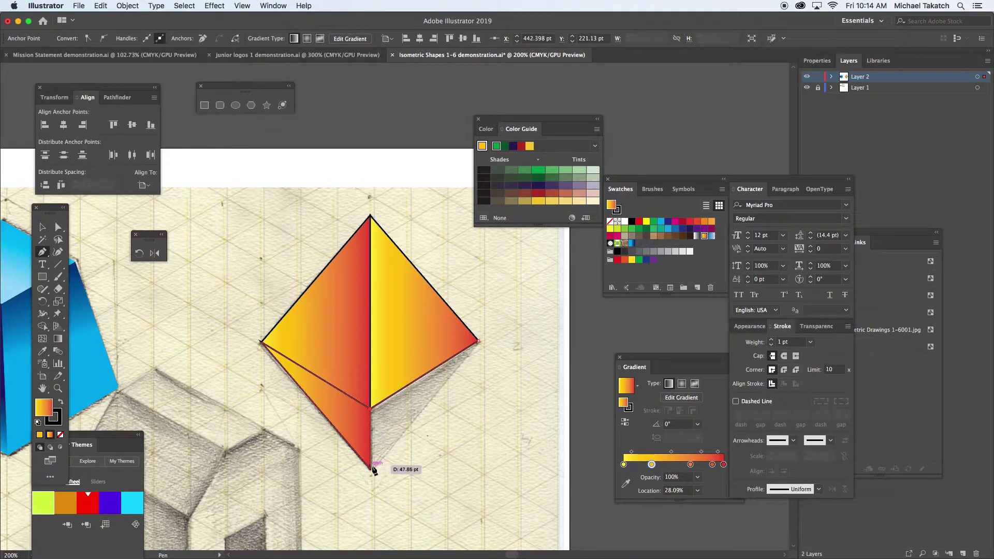
click(371, 469)
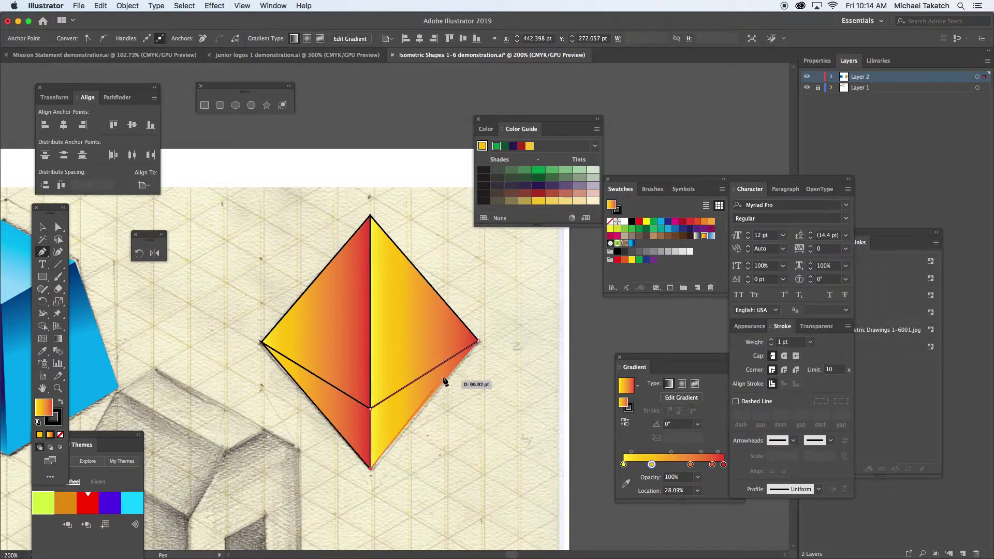
click(478, 342)
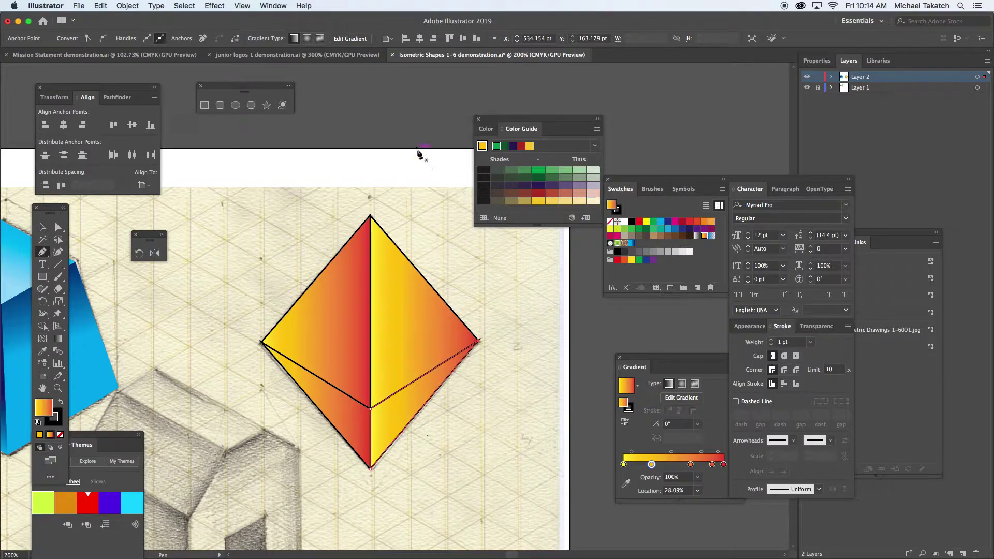
Step: Move the Gradient and Color Guide panels closer to the artwork and fill the lower-left face with solid dark red
key(v)
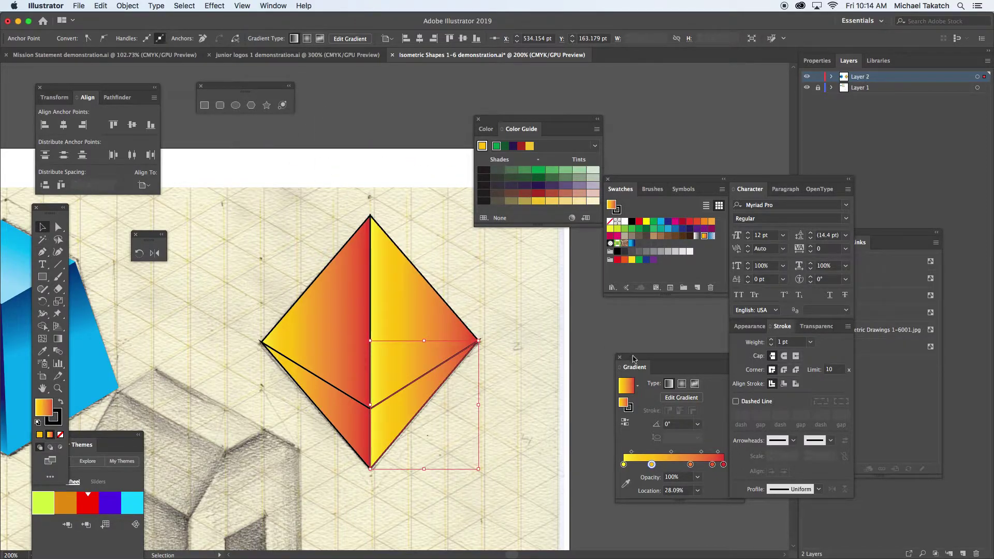
drag(663, 359, 538, 359)
drag(574, 122, 547, 151)
click(335, 402)
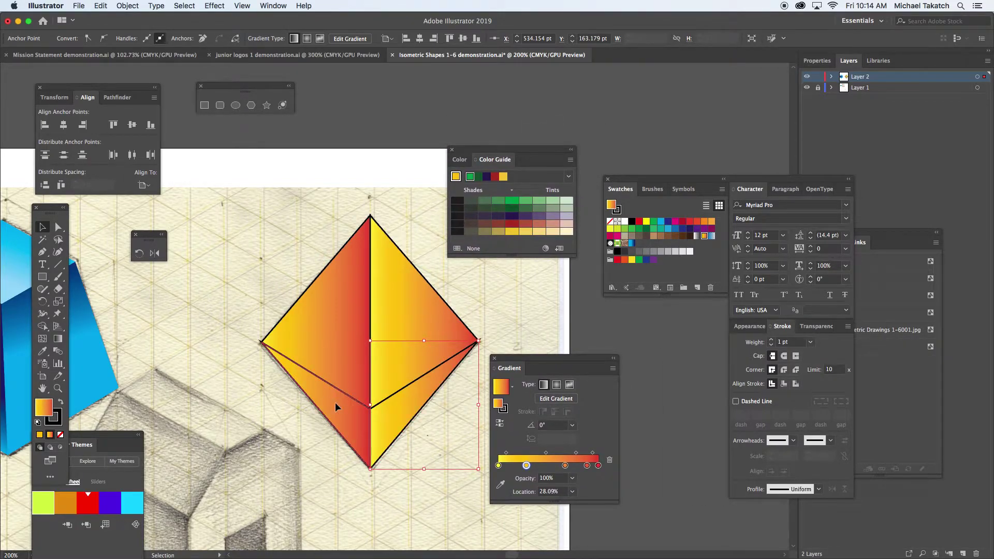
click(512, 225)
Step: Try a solid yellow fill on the upper-right face, then reapply the yellow-to-red linear gradient
click(450, 317)
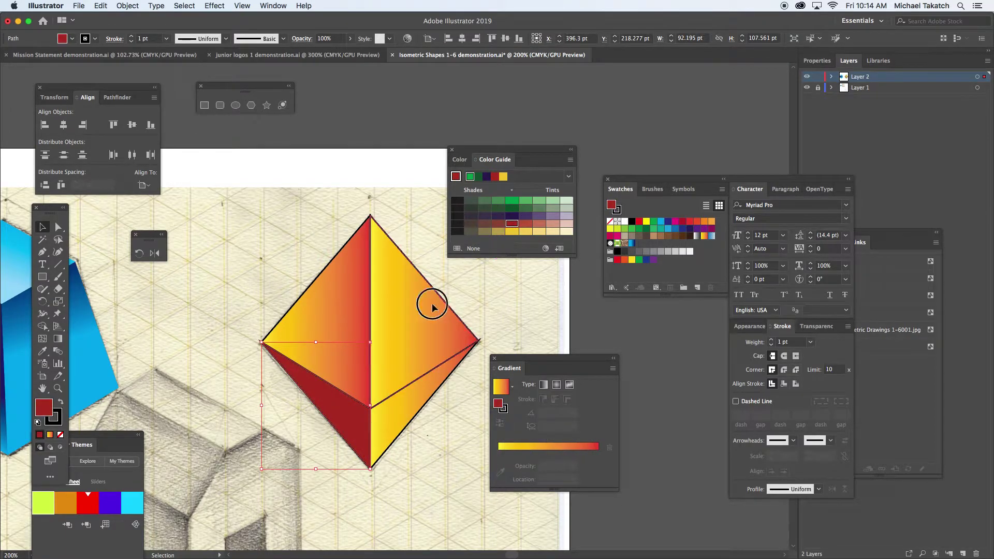
click(512, 232)
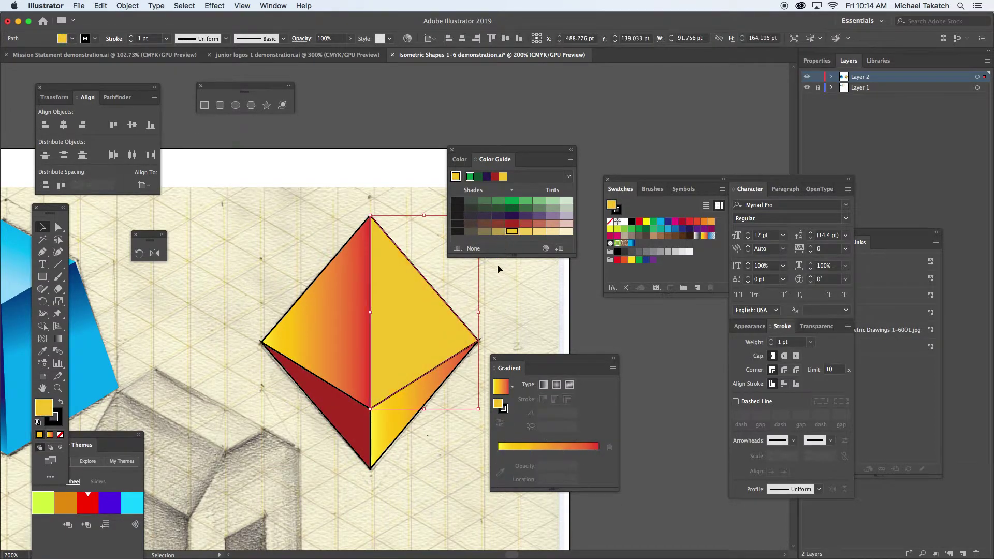
click(522, 454)
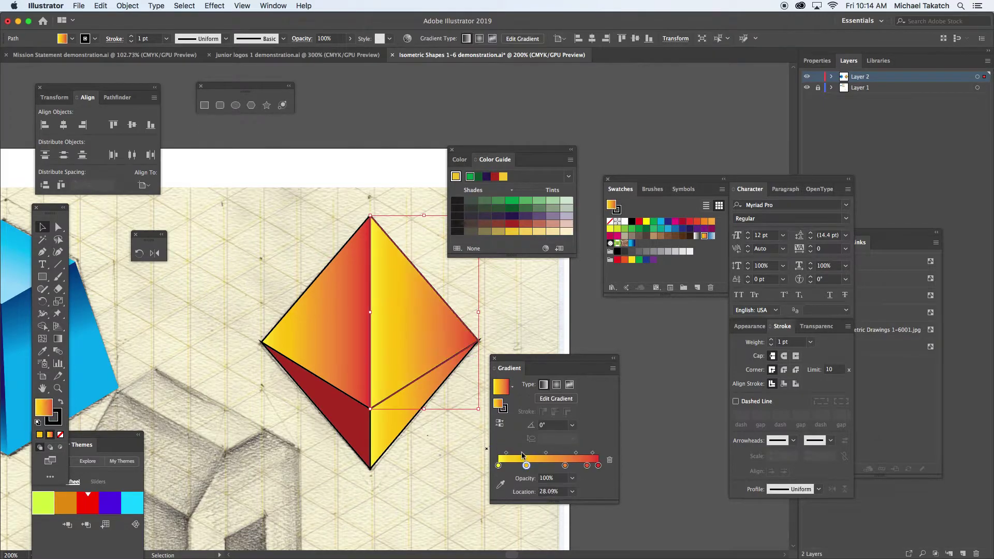
Step: Enlarge the octahedron to 400% with the upper-right face's gradient active, and move the Gradient and Color Guide panels clear of it
click(58, 339)
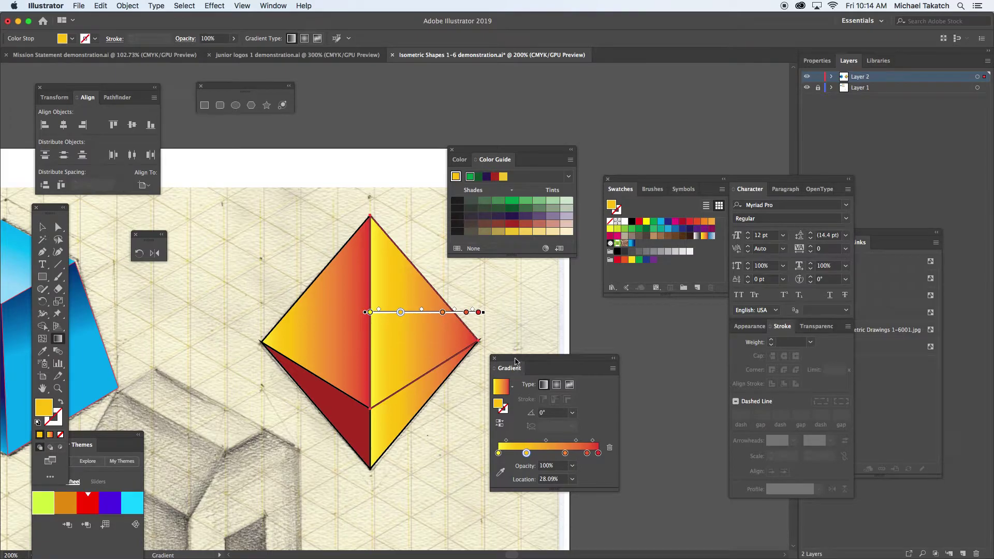
drag(515, 361, 514, 311)
key(super+equal)
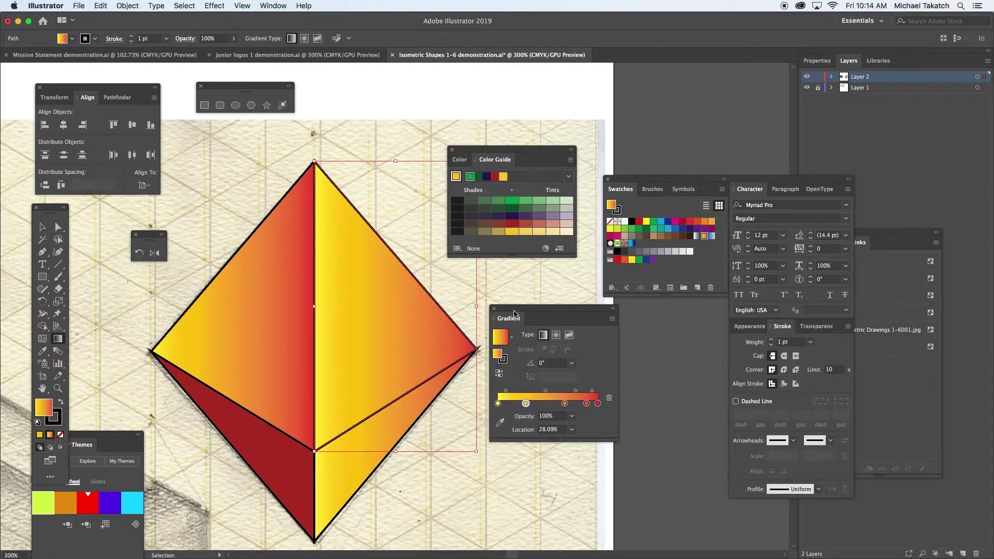
key(super+equal)
drag(514, 312, 576, 323)
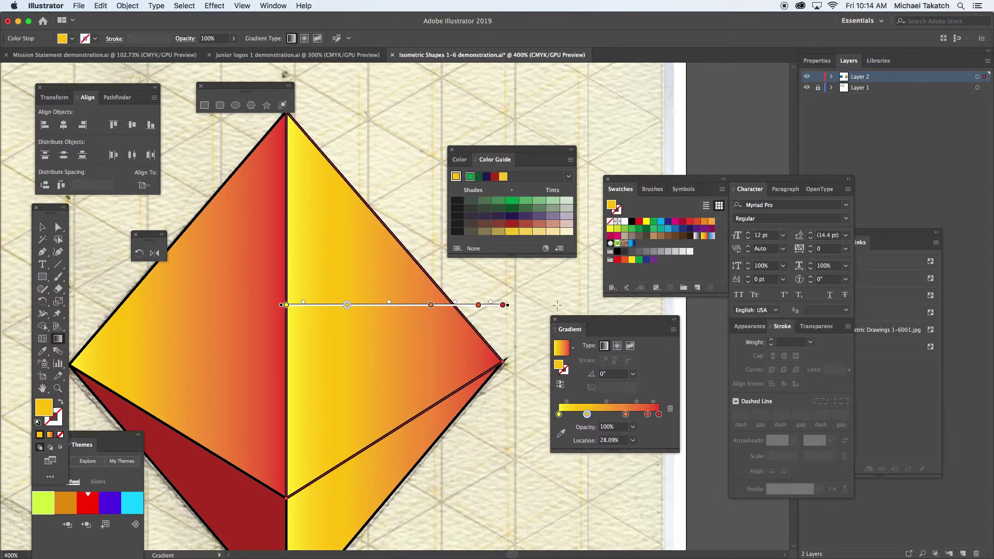
drag(535, 152, 640, 98)
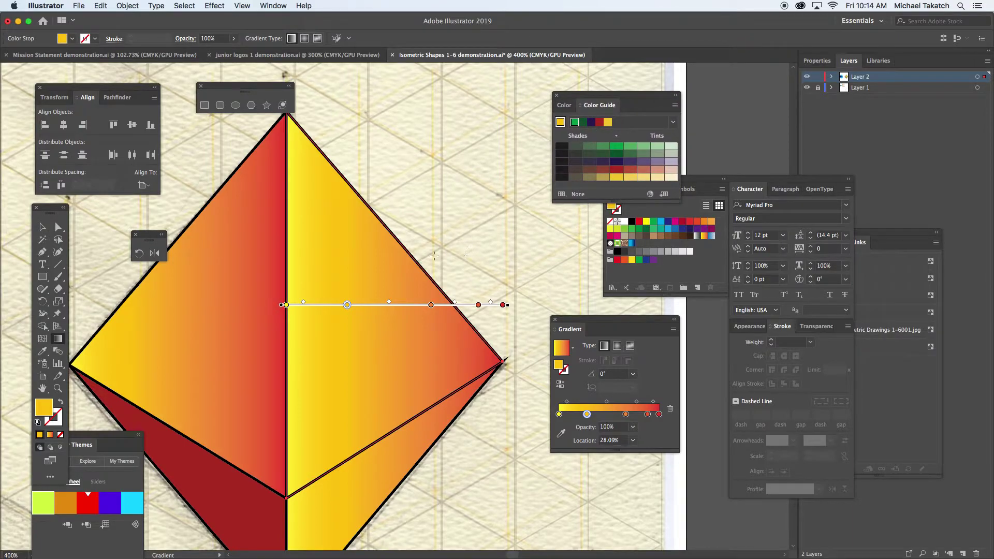
Step: Select all four faces of the octahedron, remove their black stroke and deselect them
key(v)
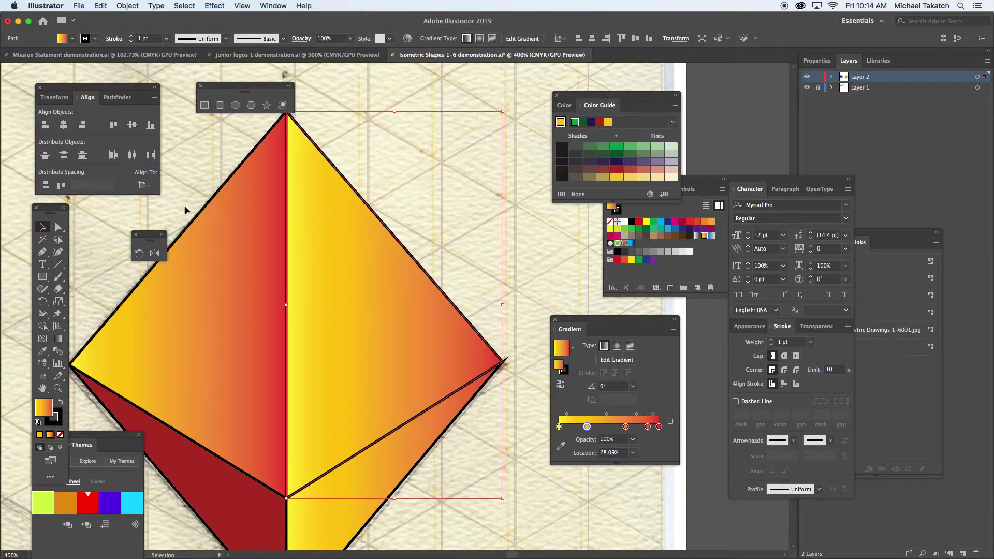
click(362, 501)
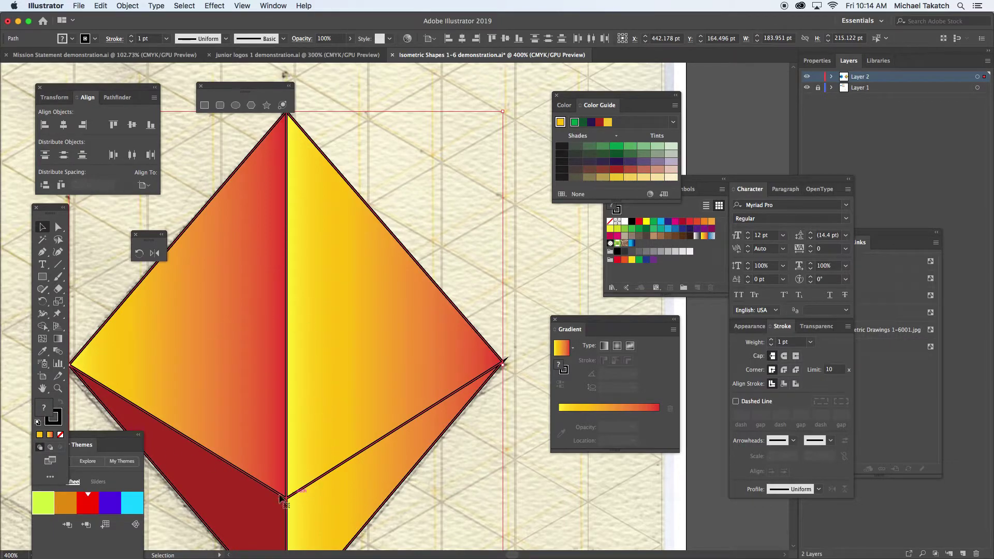
click(54, 417)
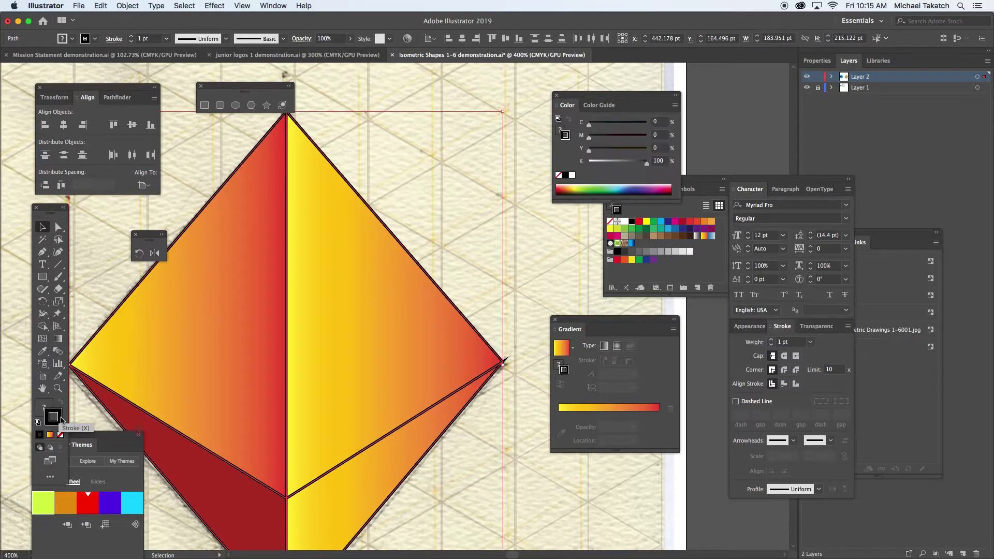
click(61, 435)
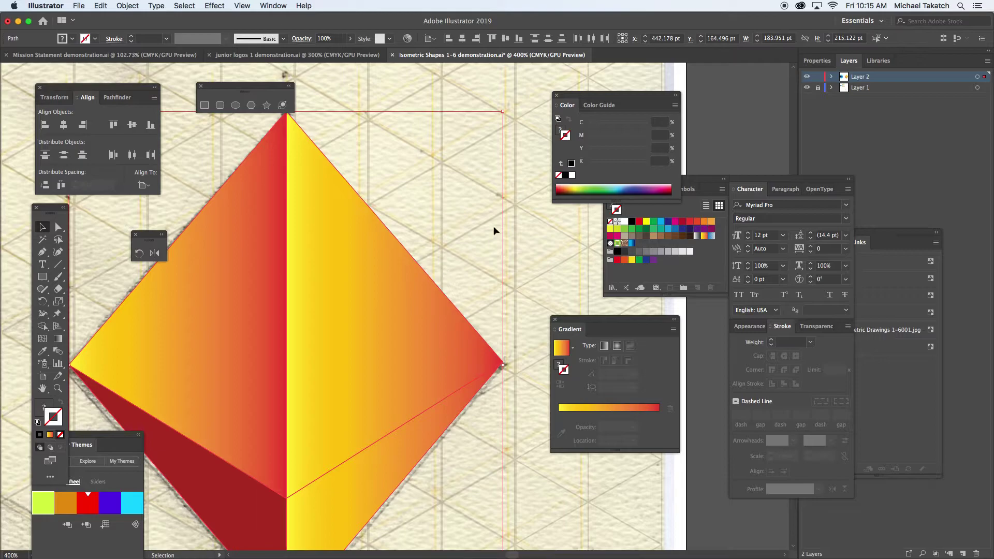
click(458, 225)
Step: Activate the Gradient tool on the lower-right face's fill, keeping its stroke set to none
click(388, 452)
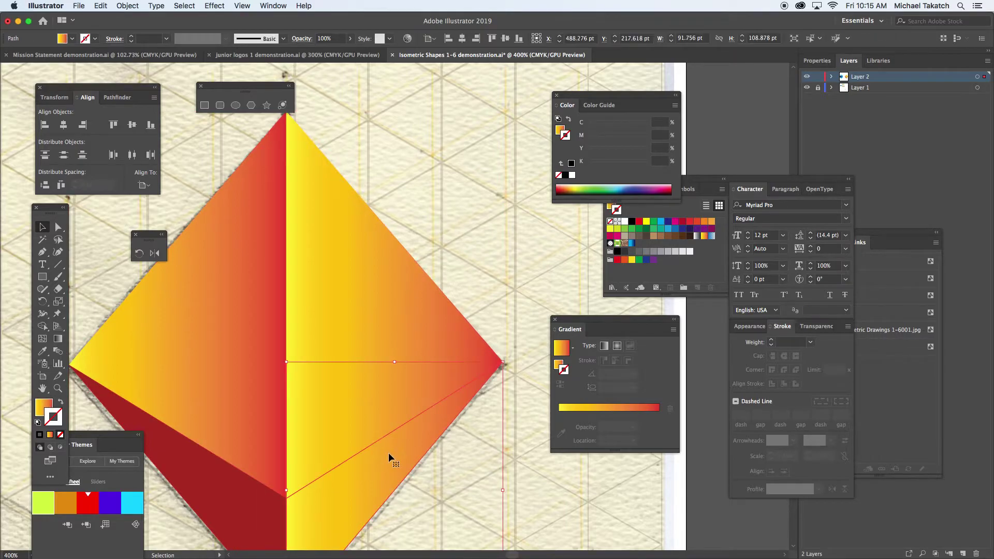
drag(407, 451, 422, 334)
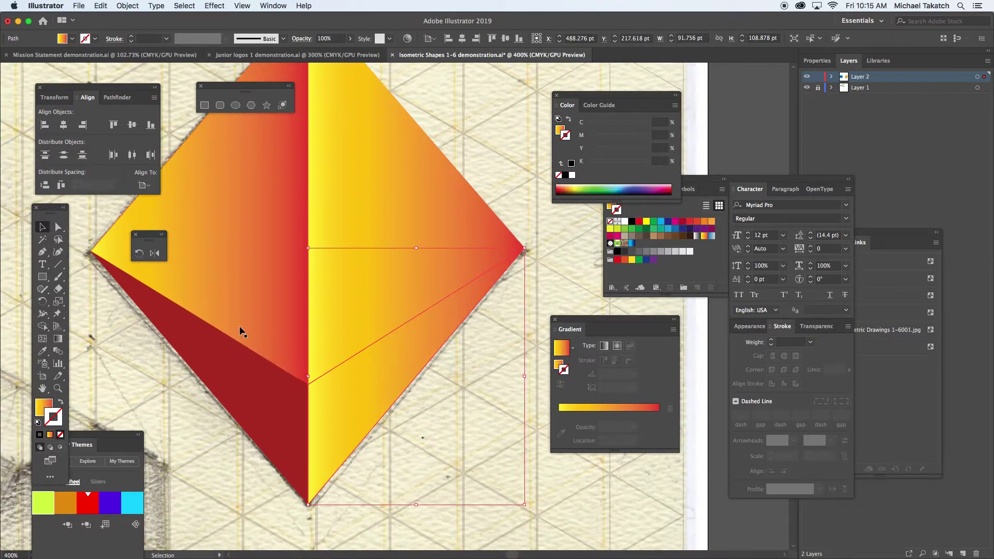
click(59, 339)
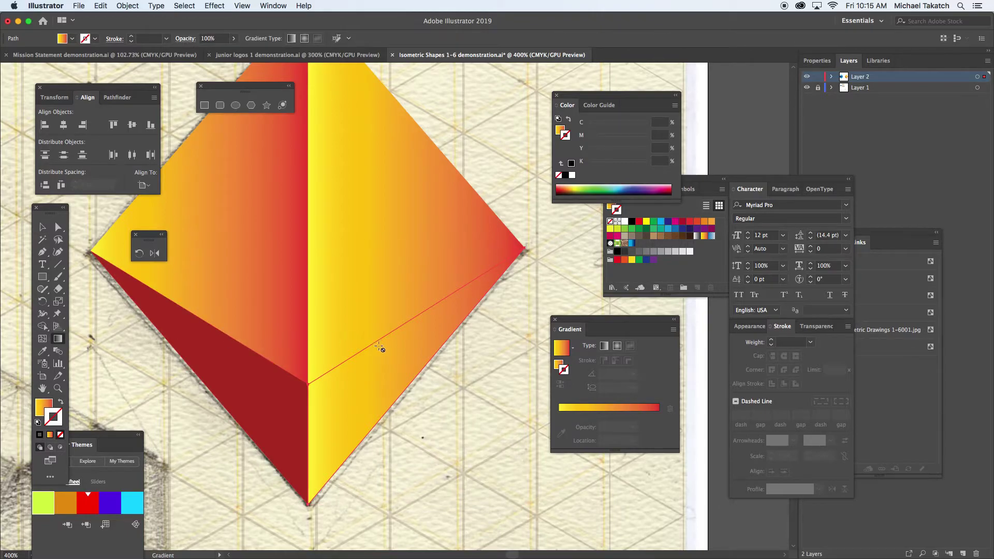
click(575, 412)
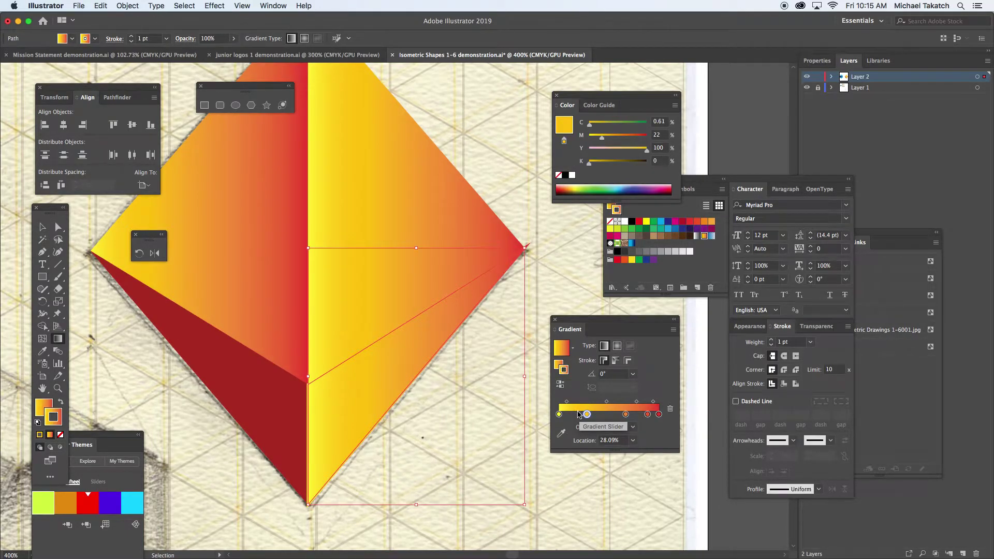
key(/)
click(43, 408)
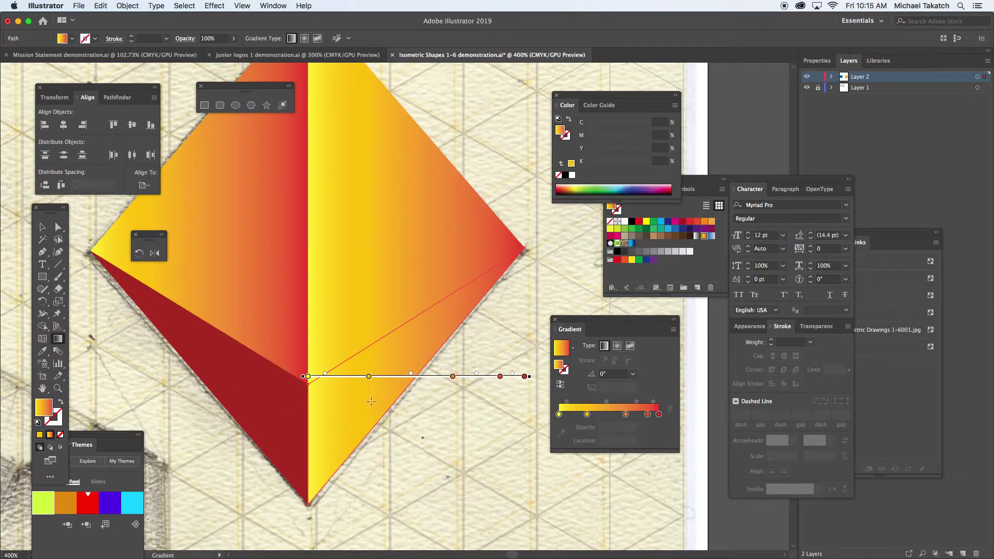
Step: Redraw the lower-right face's linear gradient at about 110°, with red along its upper edge and yellow toward the bottom
drag(371, 402, 411, 307)
mouse_move(366, 399)
mouse_down()
mouse_move(388, 380)
mouse_move(437, 404)
mouse_move(446, 452)
mouse_move(424, 284)
mouse_move(381, 240)
mouse_move(331, 254)
mouse_move(324, 266)
mouse_up()
click(357, 362)
mouse_move(344, 327)
mouse_down()
mouse_move(408, 403)
mouse_move(421, 404)
mouse_up()
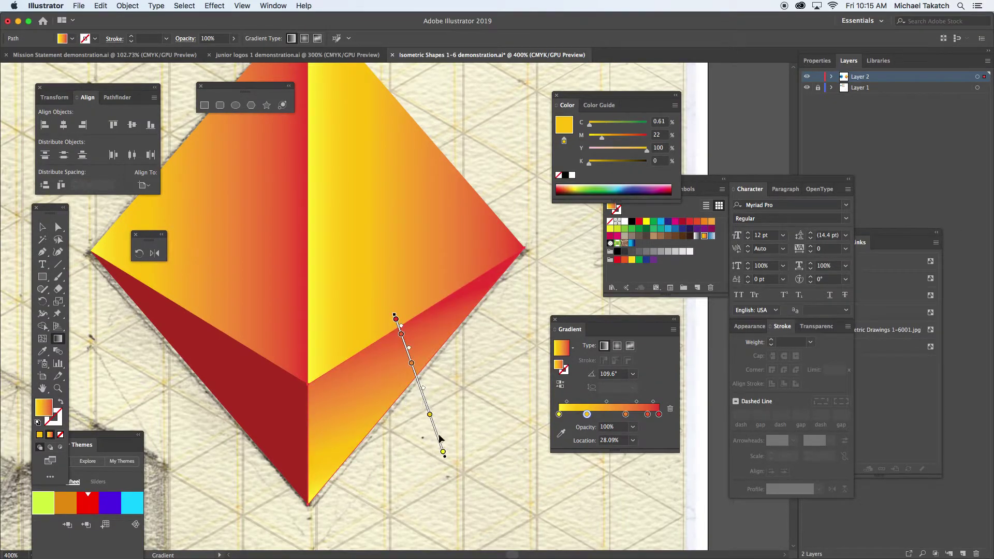
Step: Remove the yellow color stops from the lower-right face's gradient, leaving orange to red with the red stop at about 90.5%
mouse_move(443, 458)
mouse_down()
mouse_move(444, 472)
mouse_move(444, 451)
mouse_up()
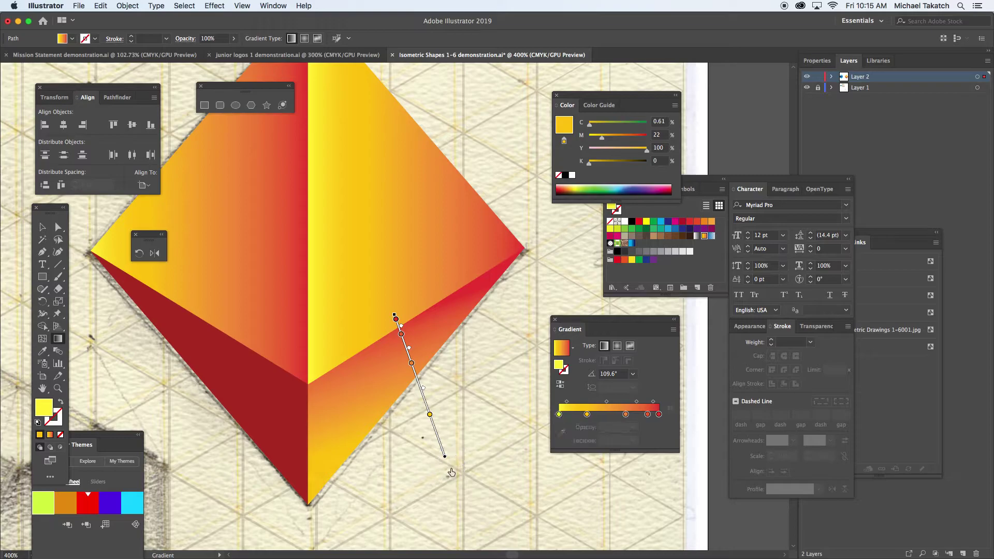
mouse_move(430, 414)
mouse_down()
mouse_move(453, 412)
mouse_move(442, 400)
mouse_up()
drag(413, 365, 428, 409)
mouse_move(400, 334)
mouse_down()
mouse_move(410, 358)
mouse_move(400, 332)
mouse_up()
click(397, 321)
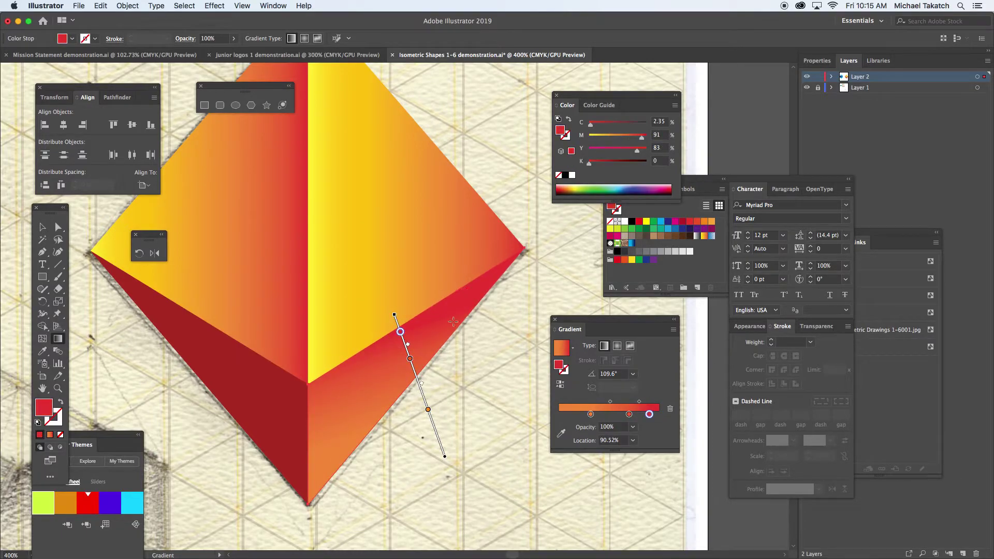
Step: Recolor the gradient's red end stop to a dark red-brown with magenta 70% and black 33%
double_click(649, 415)
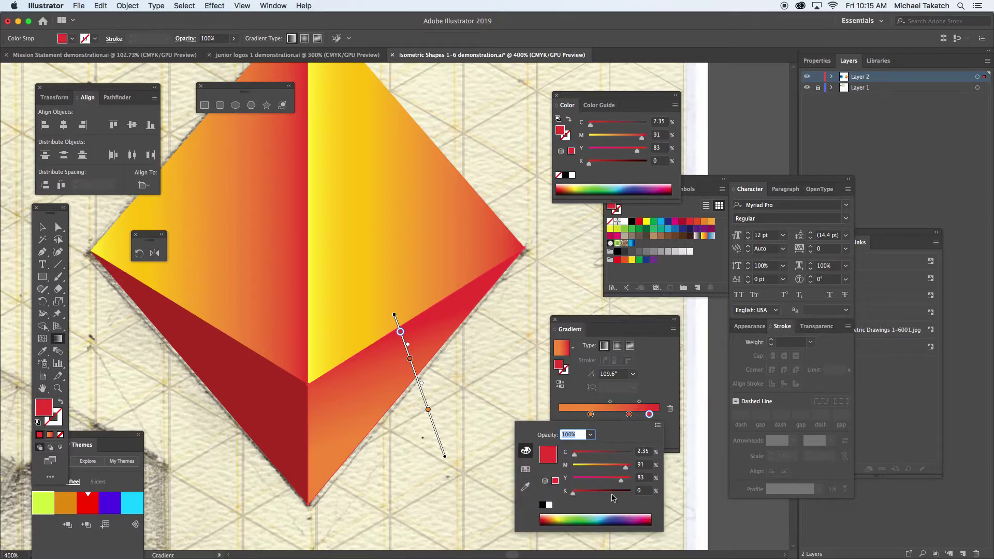
click(592, 493)
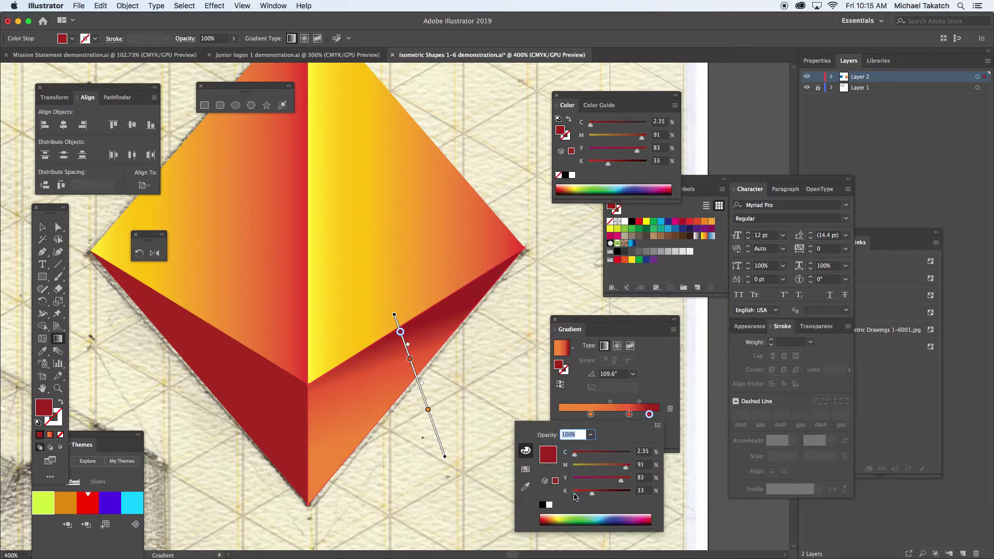
click(602, 469)
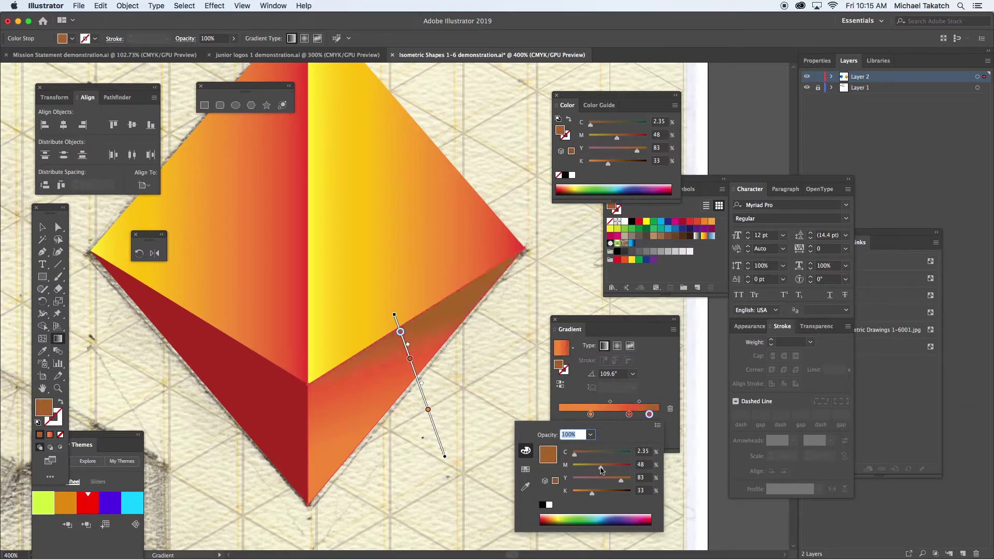
click(613, 469)
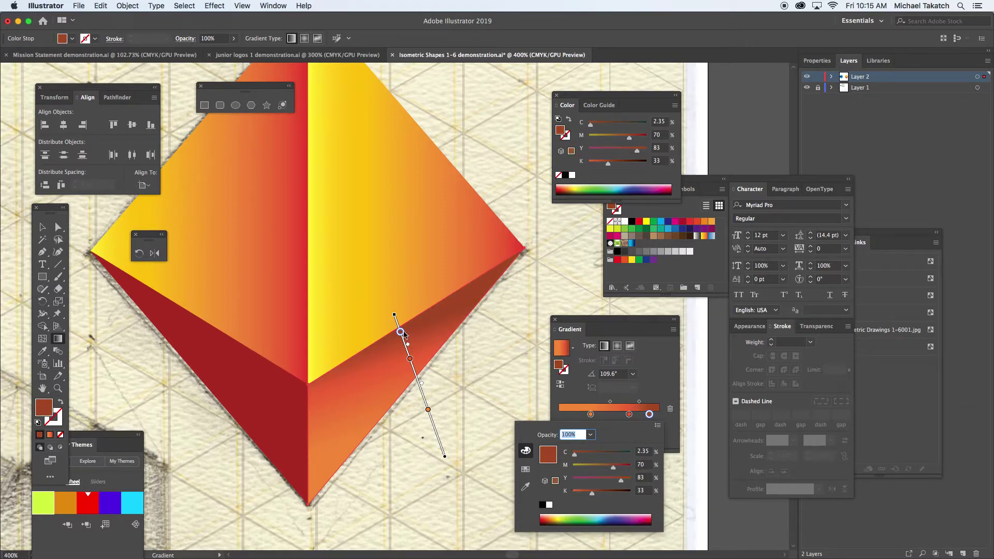
key(Escape)
Step: Reposition the lower-right face's gradient so red-brown follows its upper edge and orange follows its outer edge
mouse_move(395, 316)
mouse_down()
mouse_move(416, 363)
mouse_move(405, 338)
mouse_up()
mouse_move(445, 459)
mouse_down()
mouse_move(437, 437)
mouse_move(418, 443)
mouse_move(414, 459)
mouse_move(438, 456)
mouse_up()
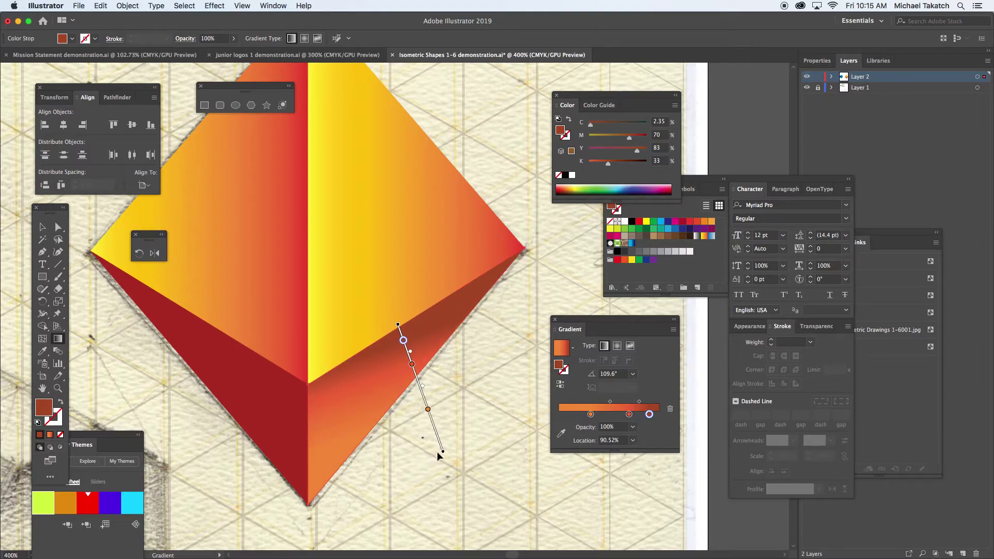
mouse_move(378, 340)
mouse_down()
mouse_move(440, 440)
mouse_move(395, 364)
mouse_move(395, 356)
mouse_move(415, 395)
mouse_move(392, 327)
mouse_move(395, 378)
mouse_move(409, 389)
mouse_move(387, 347)
mouse_up()
key(v)
Step: Apply the orange to red-brown gradient to the lower-left face and save it as a gradient swatch
click(255, 373)
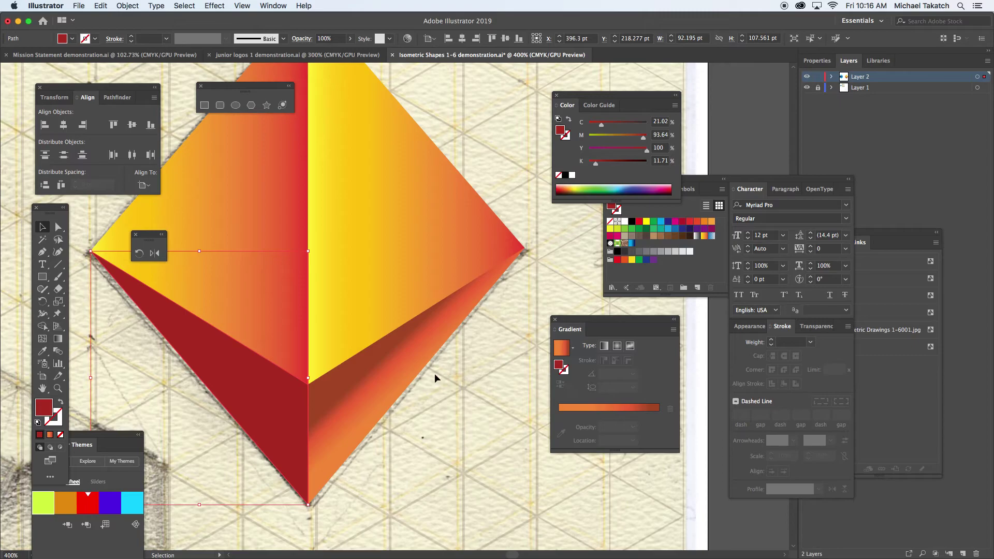
click(618, 419)
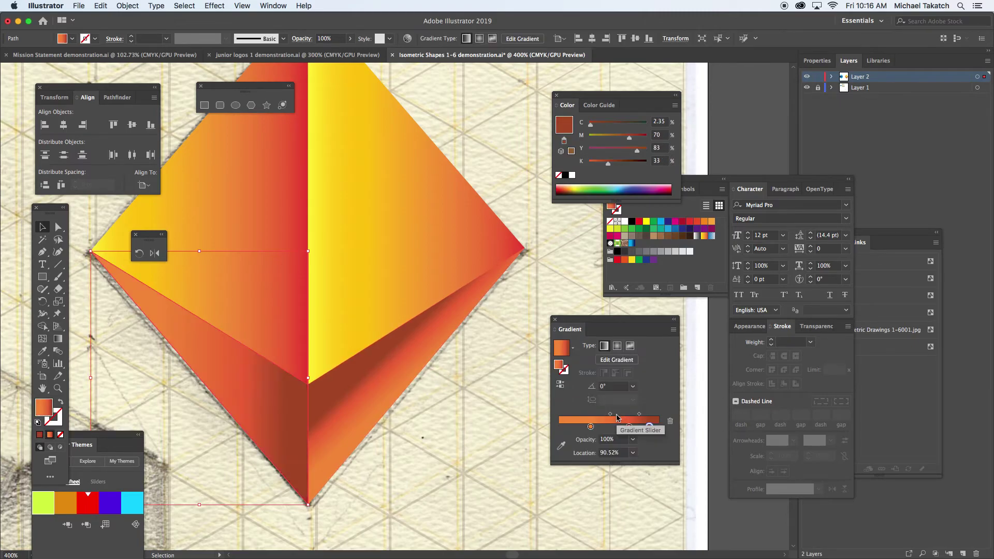
click(574, 350)
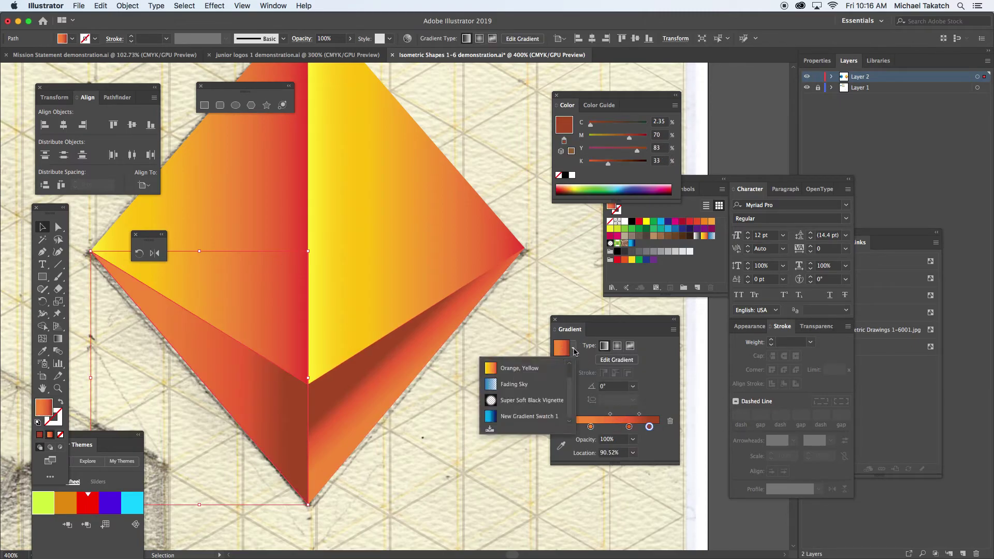
click(490, 430)
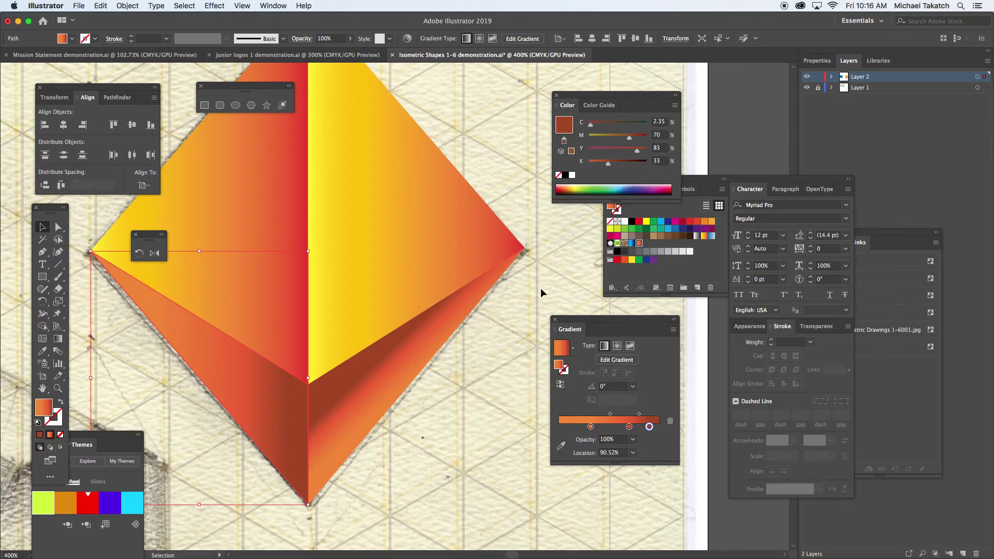
Step: Angle the lower-left face's gradient to about 47°, with red-brown over most of the face and orange along the outer edge
click(59, 339)
mouse_move(221, 334)
mouse_down()
mouse_move(162, 391)
mouse_move(237, 337)
mouse_move(199, 328)
mouse_move(224, 324)
mouse_move(285, 236)
mouse_move(280, 258)
mouse_up()
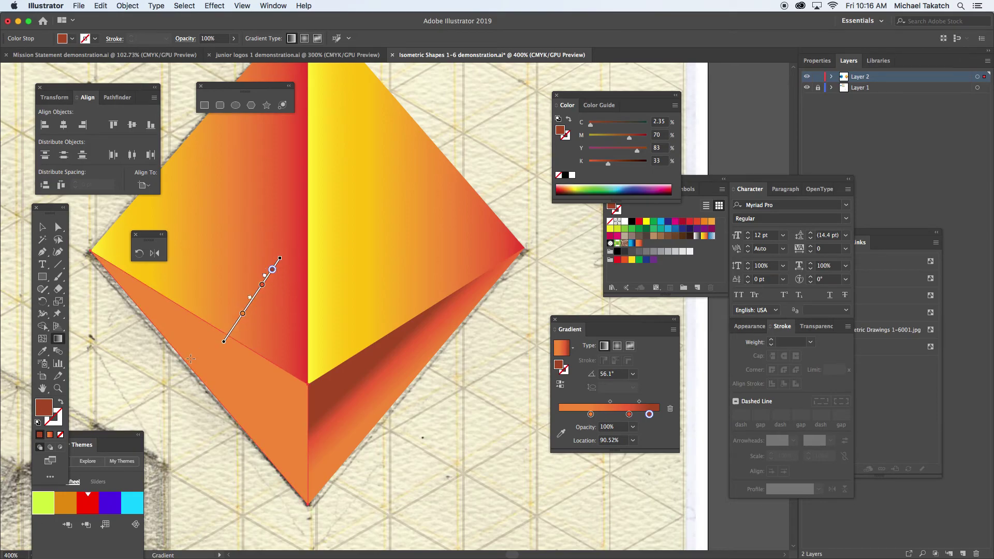
mouse_move(226, 344)
mouse_down()
mouse_move(166, 402)
mouse_move(150, 434)
mouse_up()
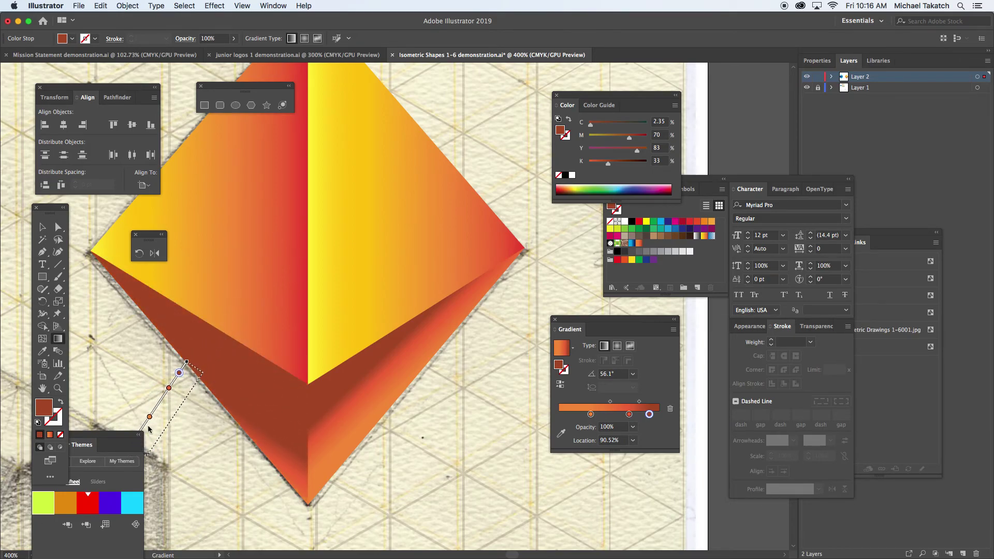
drag(153, 359, 209, 368)
mouse_move(204, 322)
mouse_down()
mouse_move(173, 362)
mouse_move(150, 362)
mouse_move(147, 349)
mouse_move(190, 322)
mouse_up()
drag(155, 364, 174, 344)
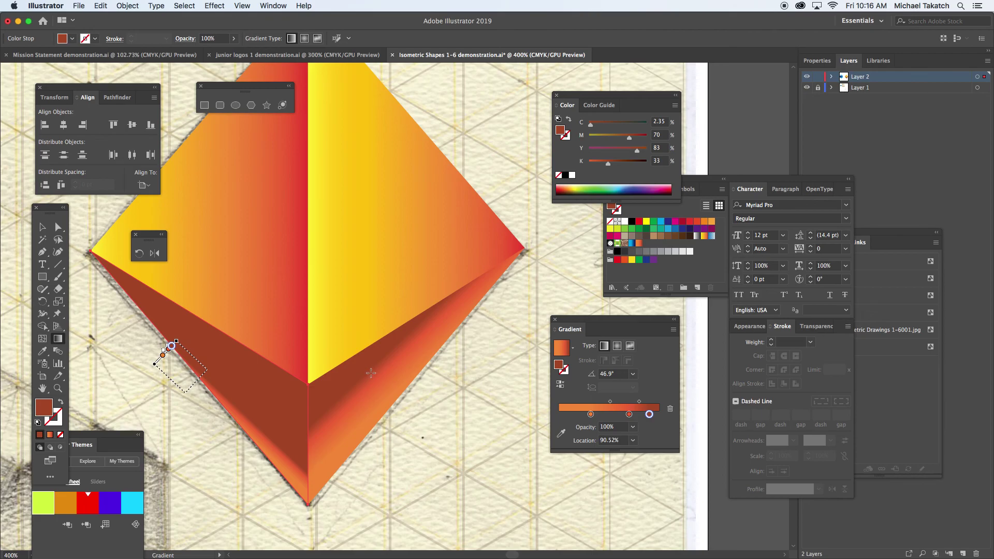
Step: Zoom out to 300% and bring the whole octahedron into view to check the shading
key(super+minus)
key(super+minus)
super+click(419, 263)
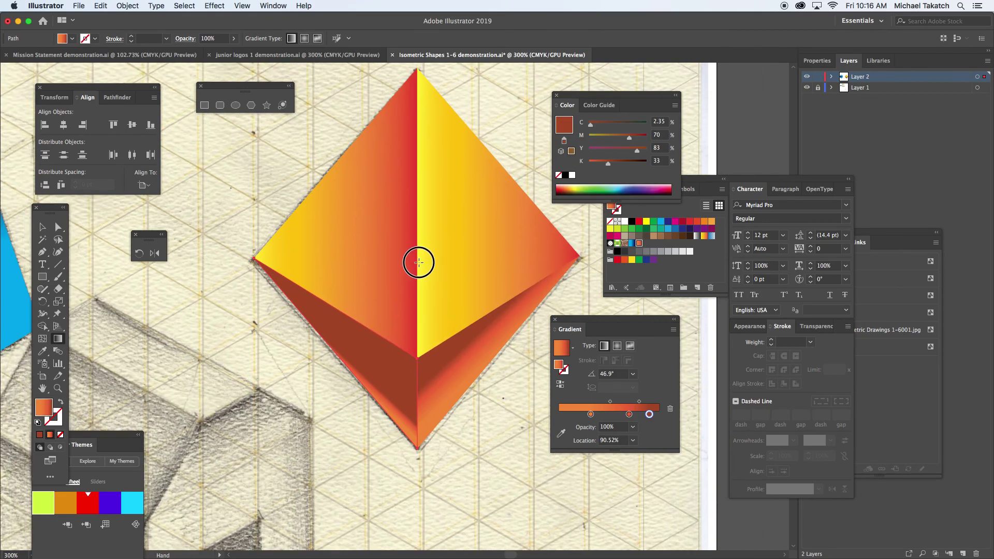